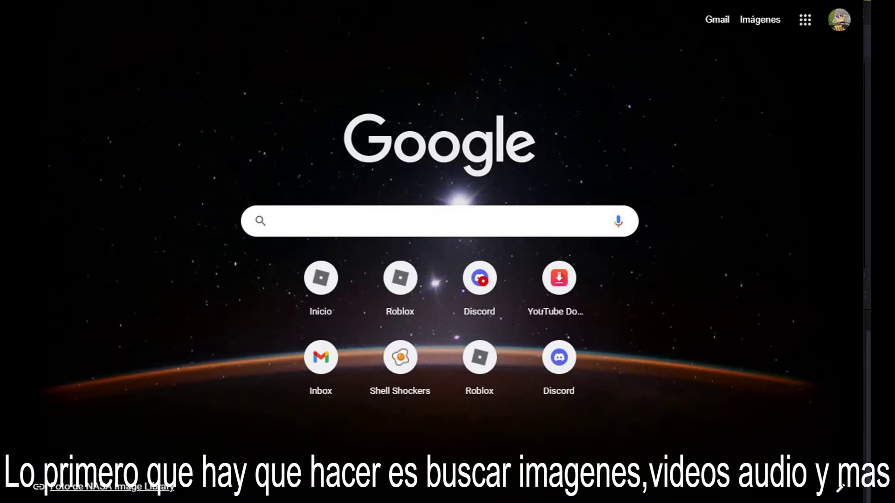
# Search Google for horror GIFs using the query "gifs terror".
pyautogui.write('gifs terro')
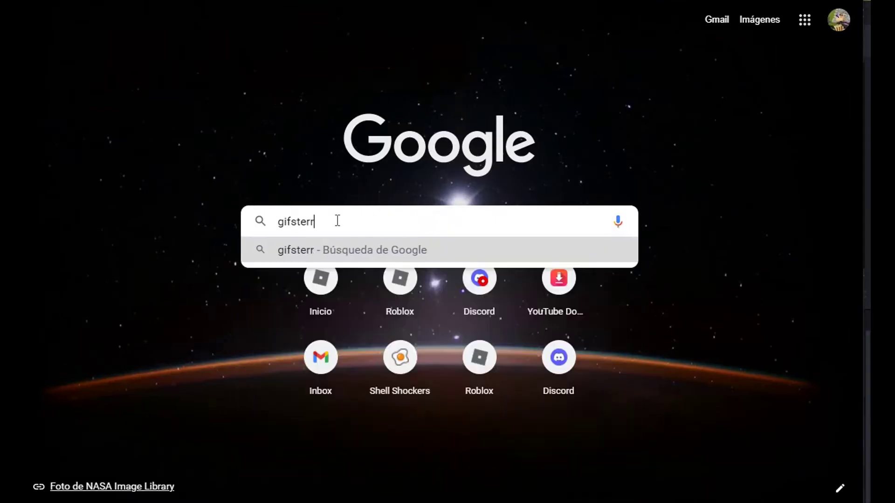
pyautogui.write('ri')
pyautogui.press('Down')
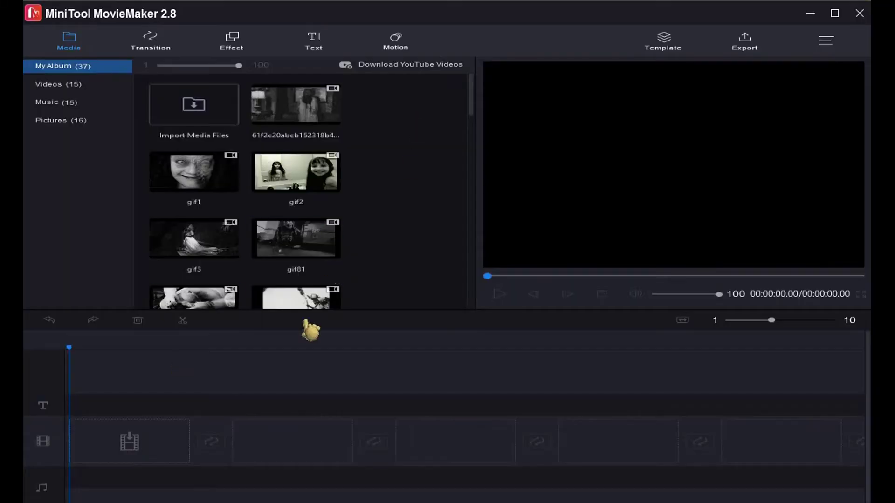
# In MiniTool MovieMaker, import the black picture 700x511_SliderInterior and add it as the first clip on the timeline.
pyautogui.click(292, 223)
pyautogui.click(276, 172)
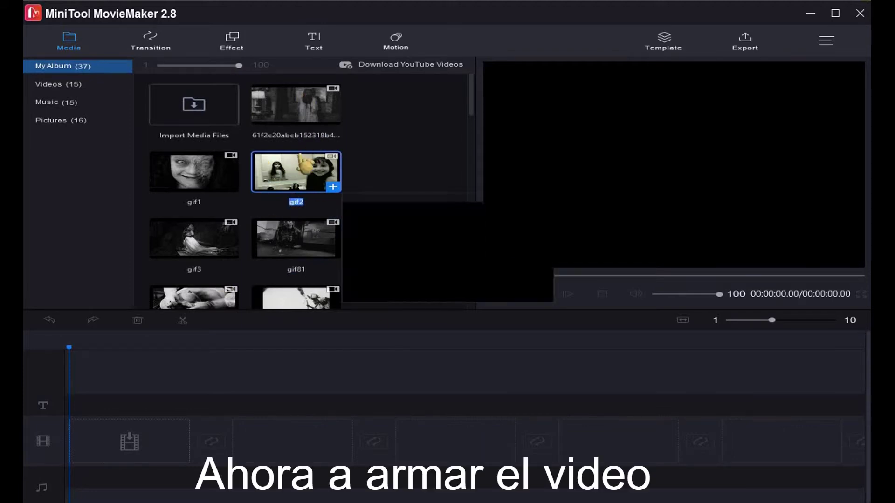
pyautogui.click(233, 182)
pyautogui.click(343, 139)
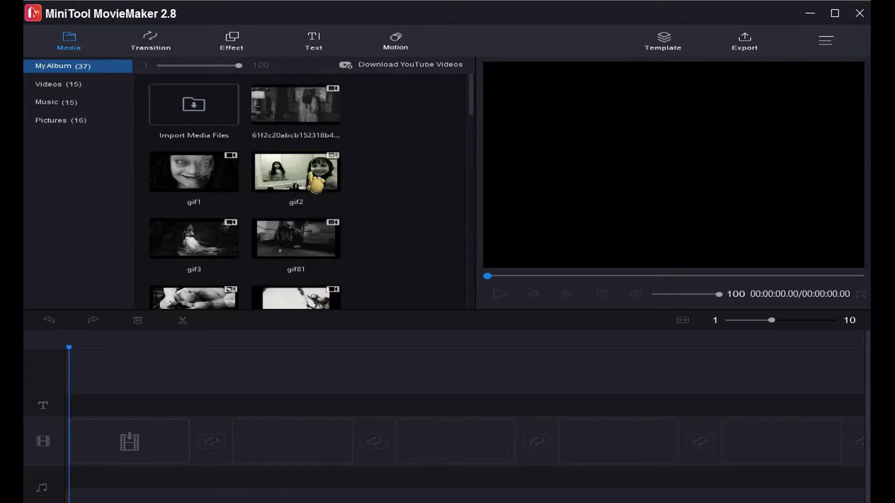
pyautogui.click(289, 247)
pyautogui.click(403, 190)
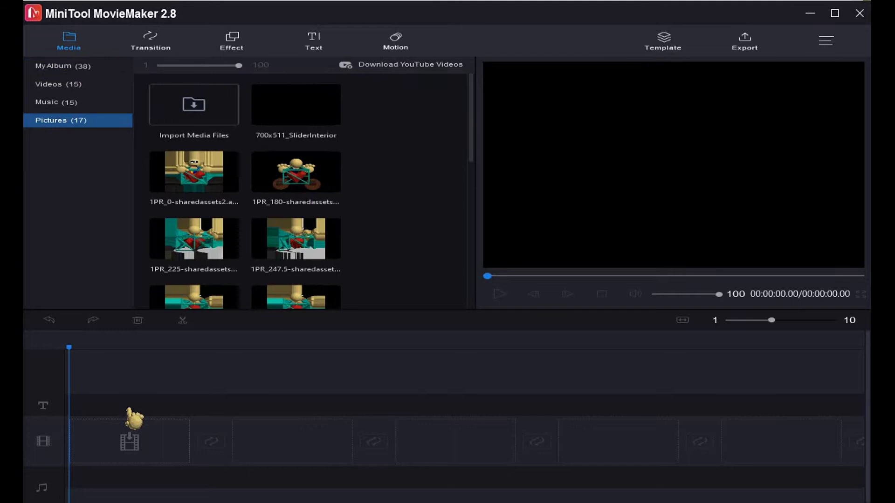
pyautogui.click(270, 112)
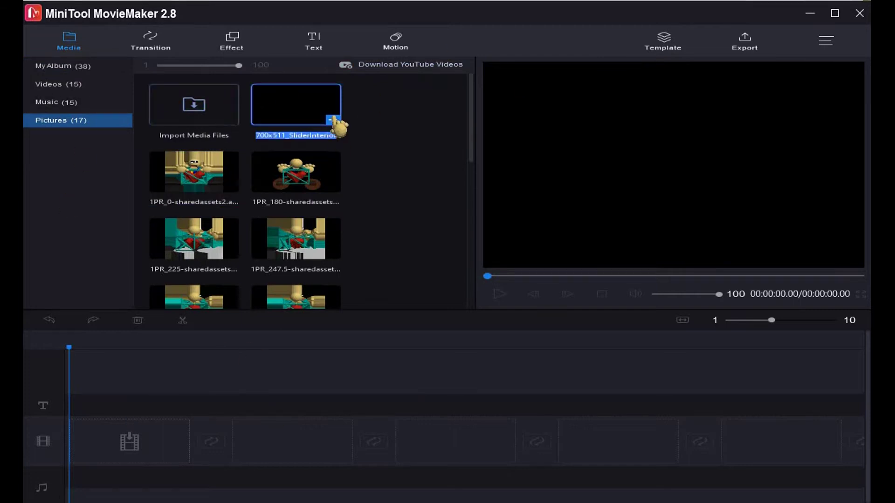
pyautogui.click(335, 121)
# Import the gif9 and gif7 videos and add gif7 after the black picture on the timeline.
pyautogui.click(84, 84)
pyautogui.scroll(-3, 354, 203)
pyautogui.scroll(1, 233, 249)
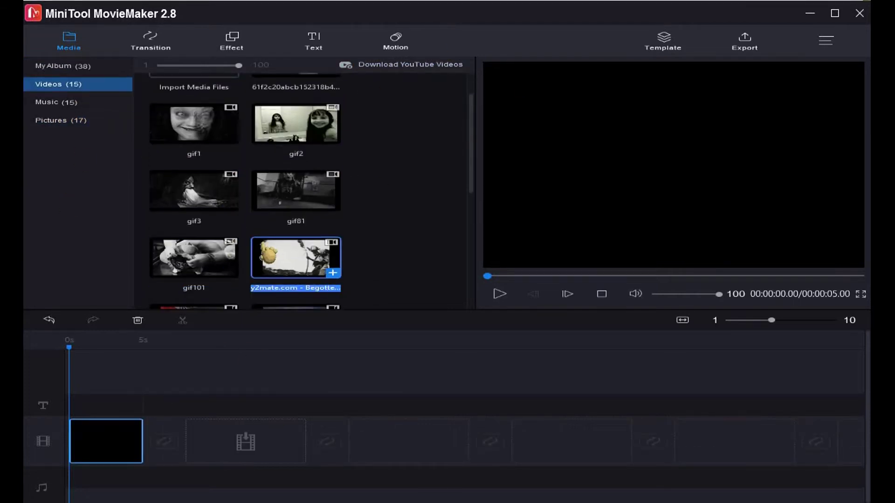
pyautogui.click(74, 65)
pyautogui.scroll(-2, 280, 201)
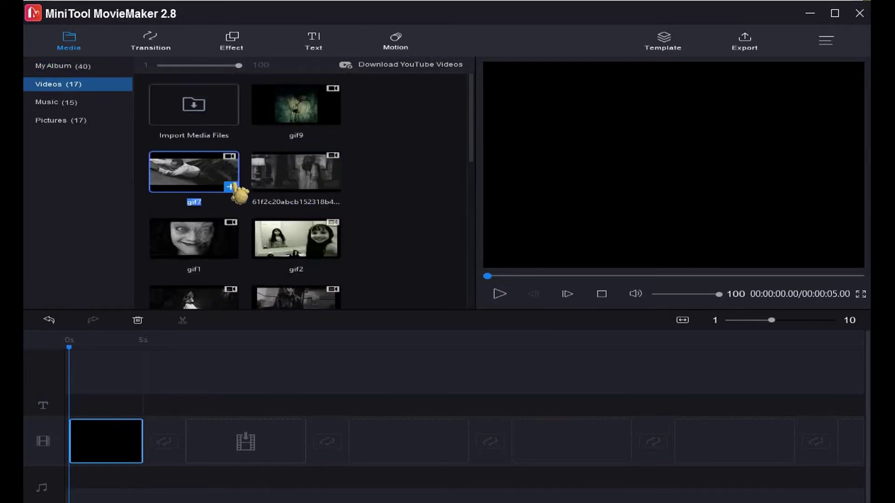
pyautogui.click(231, 188)
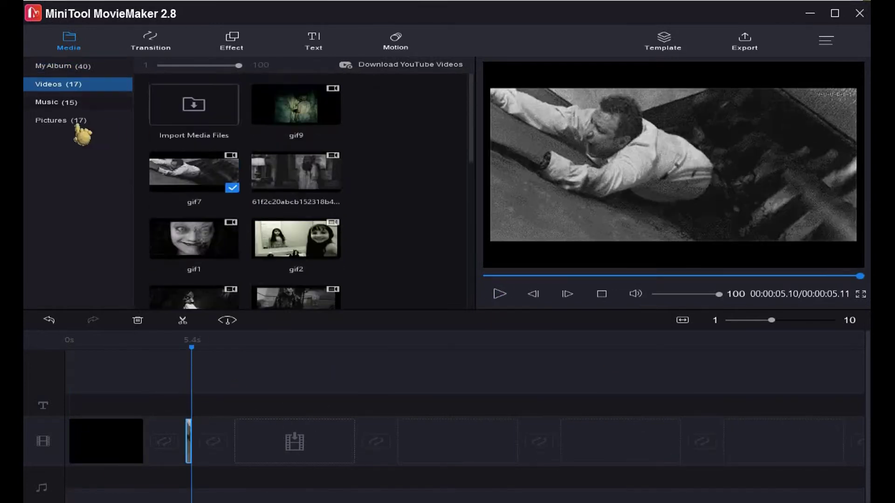
# Add the black 700x511_SliderInterior picture and the gif81 video after the gif7 clip.
pyautogui.click(60, 120)
pyautogui.click(334, 121)
pyautogui.click(65, 85)
pyautogui.scroll(-1, 280, 210)
pyautogui.click(334, 274)
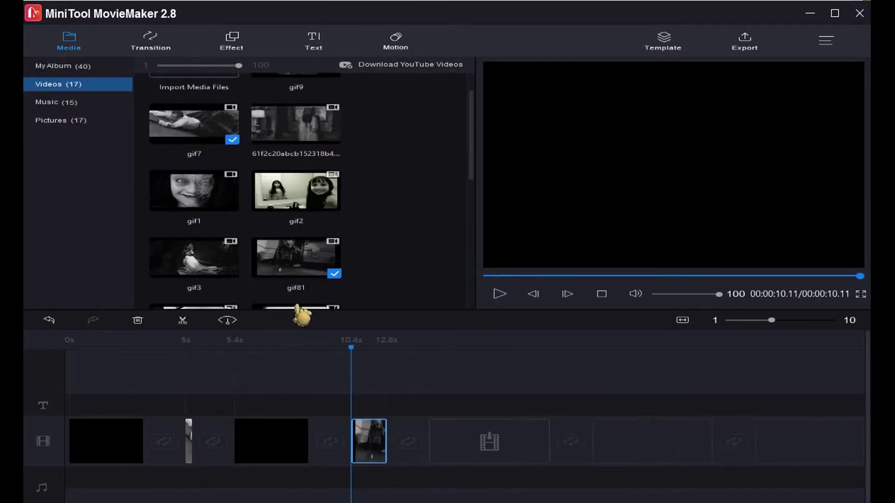
# Add another black 700x511_SliderInterior picture and the gif9 video after the gif81 clip.
pyautogui.click(93, 103)
pyautogui.moveTo(352, 349); pyautogui.dragTo(526, 351)
pyautogui.click(93, 65)
pyautogui.click(334, 188)
pyautogui.scroll(-2, 289, 210)
pyautogui.scroll(2, 310, 266)
pyautogui.click(333, 121)
# Apply the Ink Well effect to the gif9 clip on the timeline.
pyautogui.click(231, 41)
pyautogui.scroll(-3, 301, 220)
pyautogui.scroll(-1, 307, 242)
pyautogui.click(333, 288)
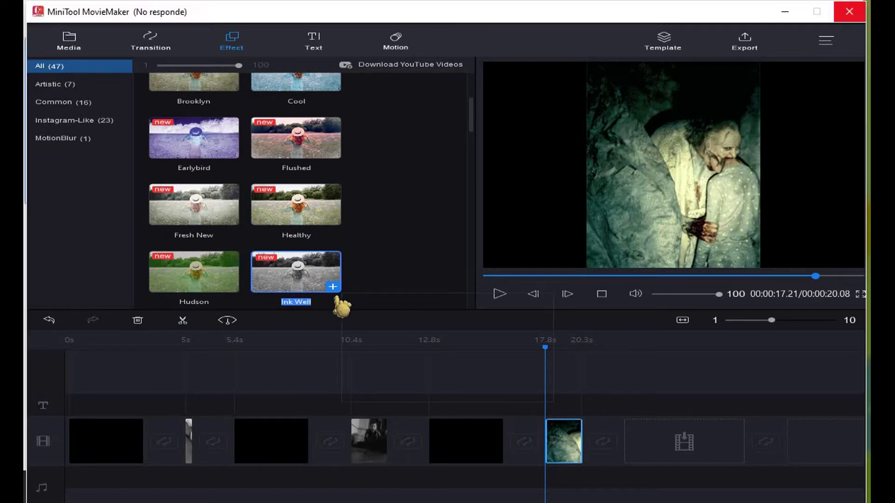
# Add the black 700x511_SliderInterior picture after the gif9 clip at the end of the timeline.
pyautogui.moveTo(546, 349); pyautogui.dragTo(583, 351)
pyautogui.click(69, 41)
pyautogui.click(333, 187)
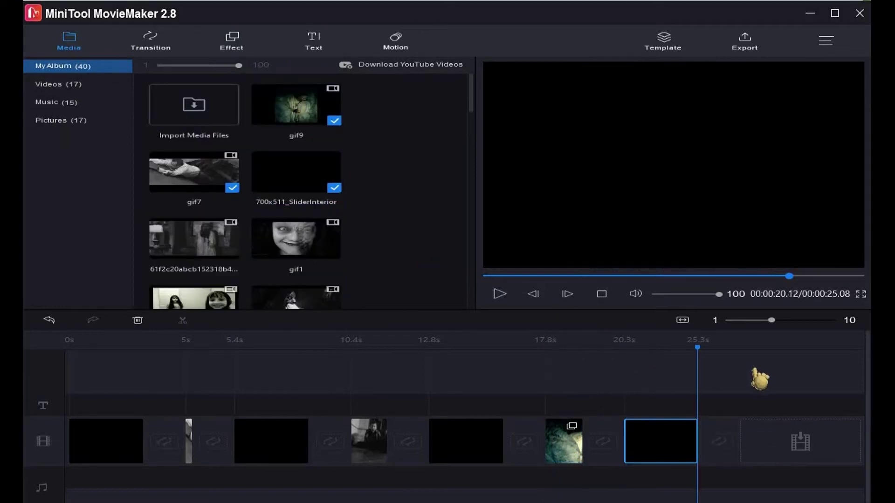
# Add the gif1 video after the last black picture and adjust its playback speed.
pyautogui.scroll(-3, 350, 250)
pyautogui.click(334, 182)
pyautogui.click(227, 320)
pyautogui.moveTo(243, 348)
pyautogui.click(320, 365)
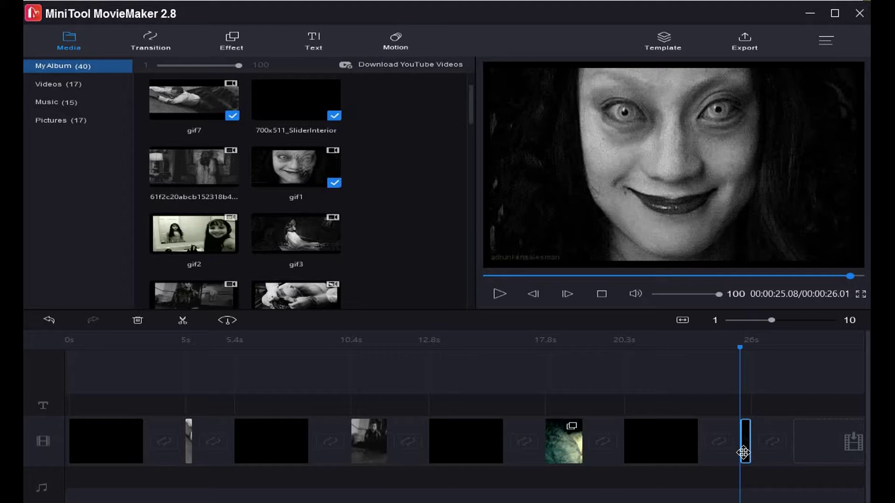
pyautogui.click(227, 321)
pyautogui.click(259, 365)
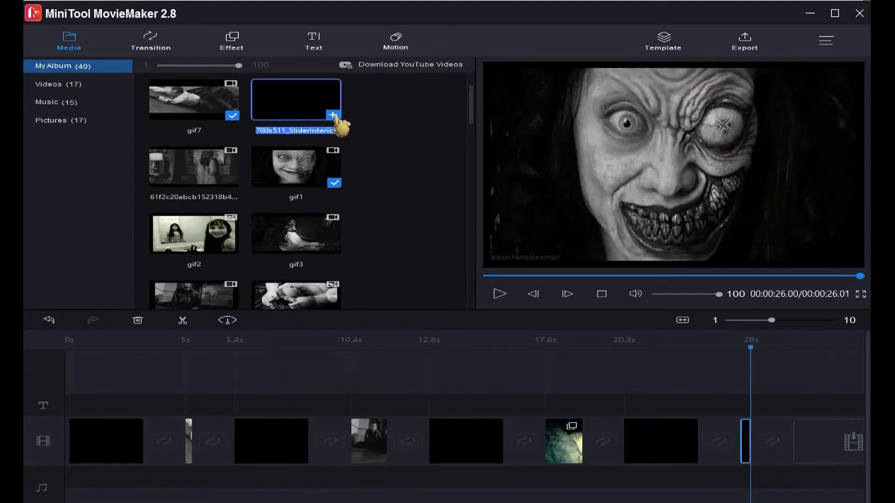
# Add a black picture, the 61f2c20abcb152318b4... video and another black picture after the gif1 clip.
pyautogui.click(332, 115)
pyautogui.scroll(1, 332, 115)
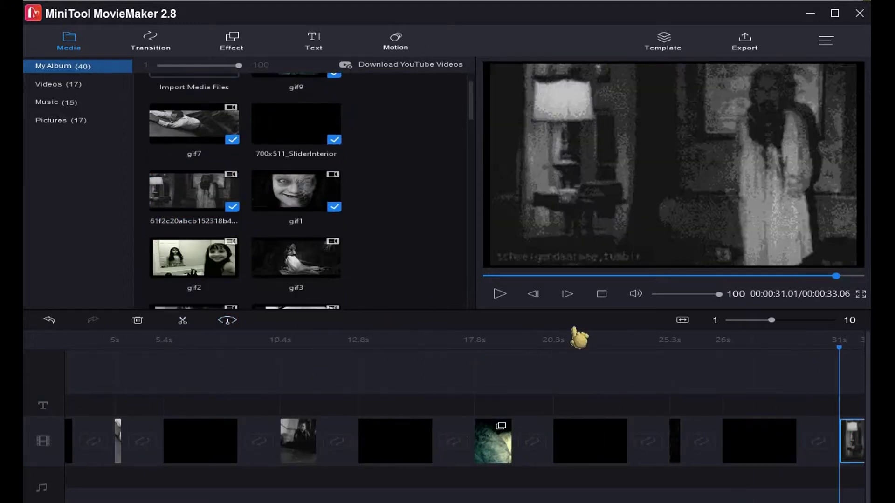
pyautogui.scroll(-1, 394, 237)
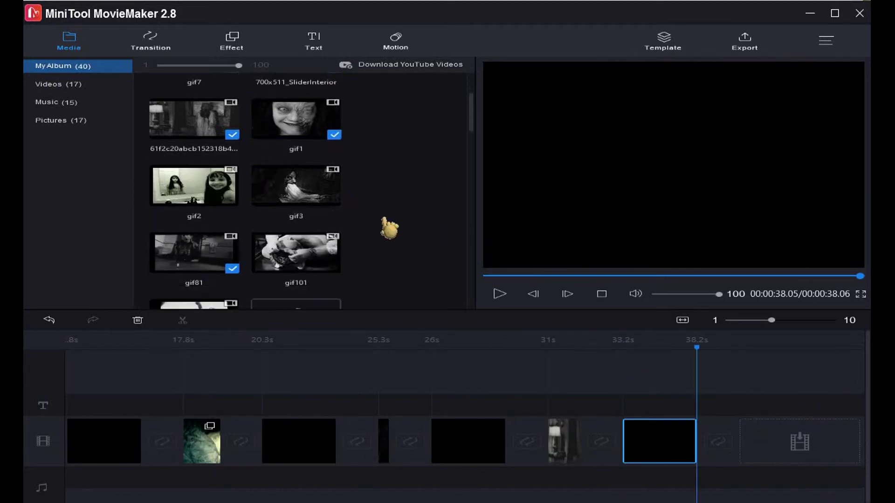
# Add the gif3 video at the end of the timeline and adjust its playback with the speed options.
pyautogui.scroll(-1, 394, 237)
pyautogui.click(335, 202)
pyautogui.click(227, 320)
pyautogui.click(259, 365)
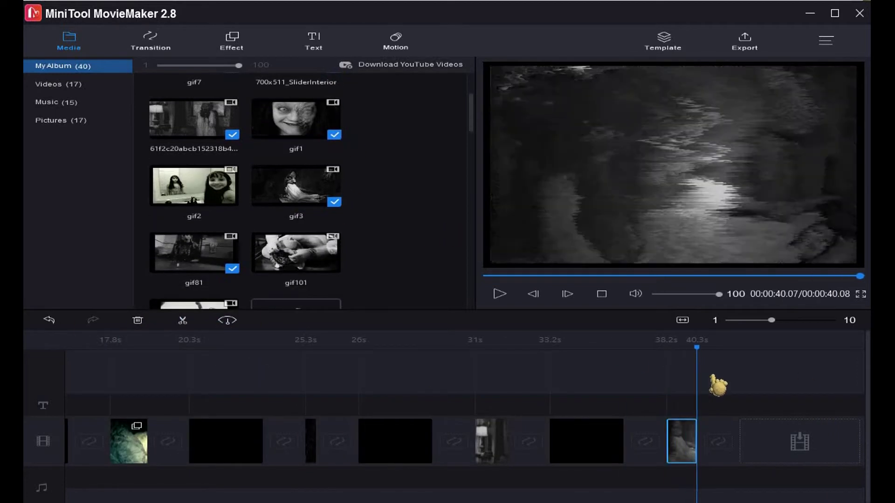
# Add the black 700x511_SliderInterior picture after the gif3 clip.
pyautogui.scroll(1, 334, 135)
pyautogui.click(334, 135)
pyautogui.scroll(-2, 382, 254)
pyautogui.moveTo(623, 349); pyautogui.dragTo(698, 349)
pyautogui.scroll(2, 231, 220)
pyautogui.scroll(-2, 335, 219)
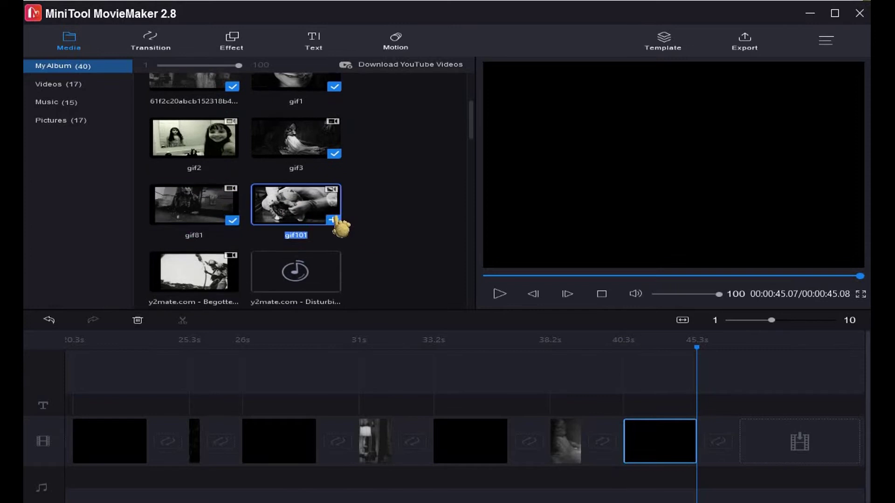
# Add the gif101 video followed by the y2mate.com - Begotte... video at the end of the timeline.
pyautogui.click(333, 220)
pyautogui.scroll(-1, 337, 222)
pyautogui.click(233, 265)
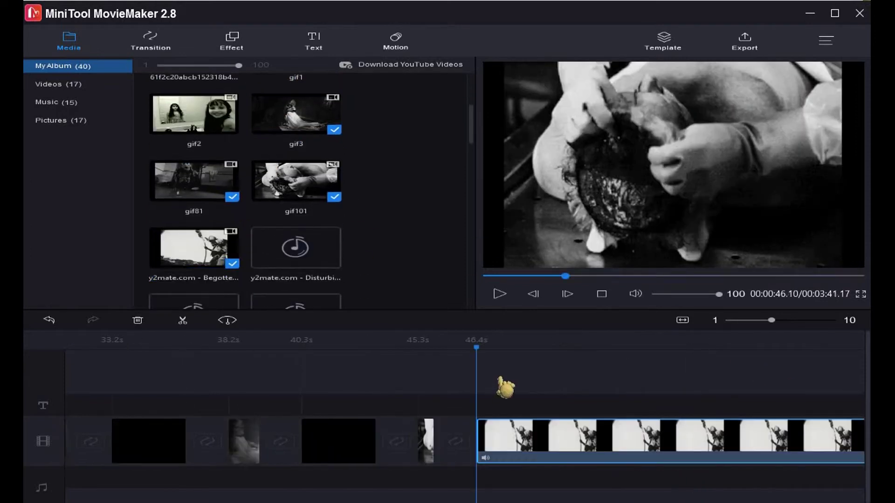
# Split the Begotten clip at 00:01:04.15 and delete the part before the cut.
pyautogui.click(499, 293)
pyautogui.moveTo(543, 347); pyautogui.dragTo(746, 366)
pyautogui.click(839, 373)
pyautogui.press('space')
pyautogui.click(803, 351)
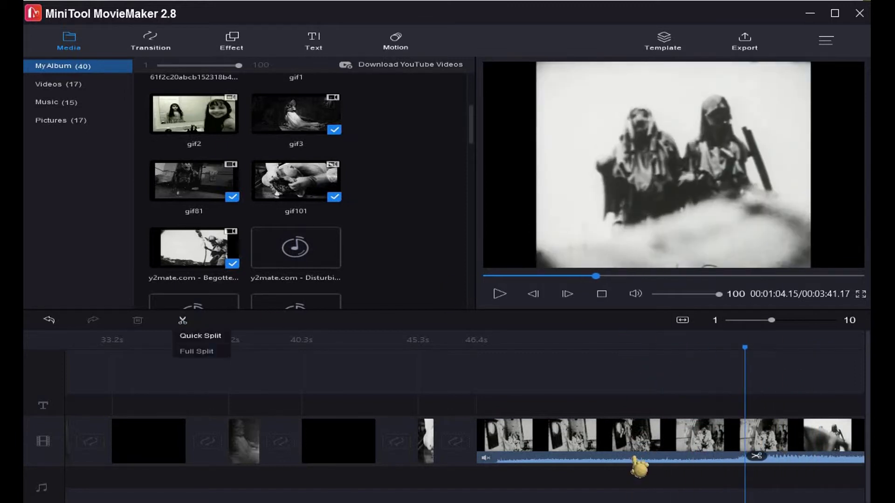
pyautogui.click(750, 456)
pyautogui.click(137, 320)
# Split the Begotten clip at 54.3s and again a few seconds further on, and delete the section in between.
pyautogui.click(499, 294)
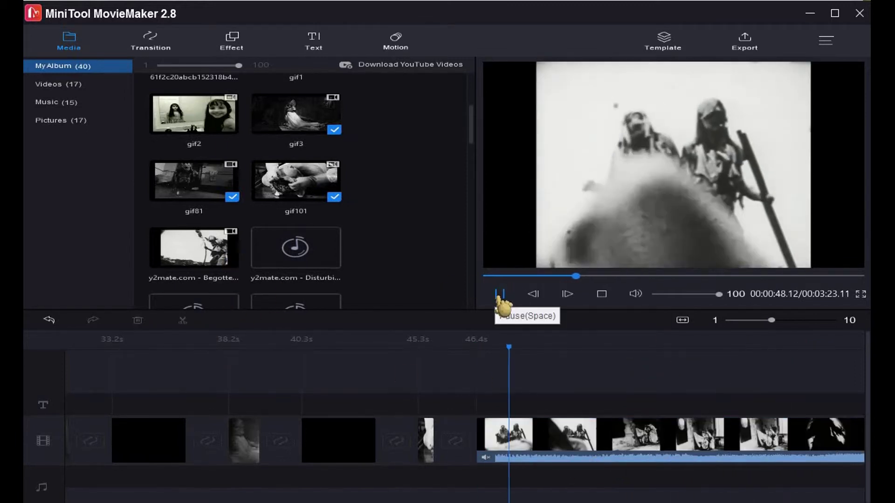
pyautogui.click(689, 459)
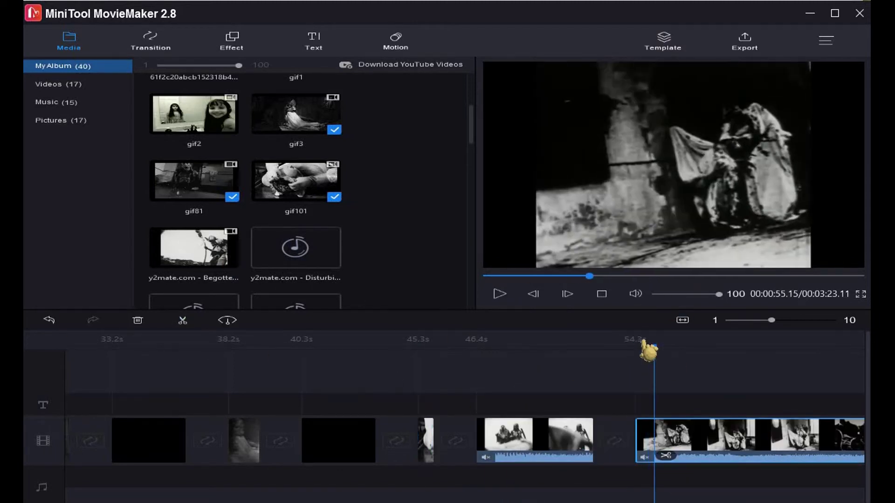
pyautogui.click(497, 295)
pyautogui.click(698, 456)
pyautogui.click(138, 321)
# Preview the remaining Begotten footage and split it just past the 57-second point.
pyautogui.click(499, 295)
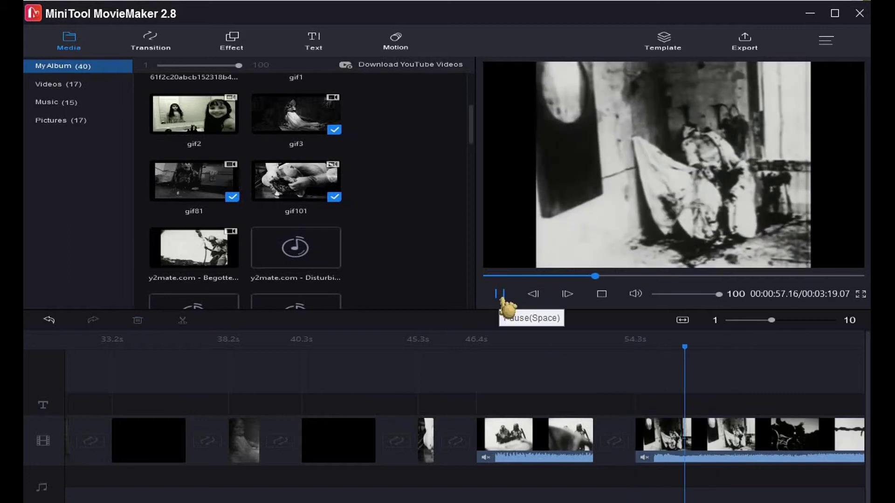
pyautogui.click(500, 295)
pyautogui.moveTo(748, 348); pyautogui.dragTo(684, 345)
pyautogui.click(695, 454)
# Split the Begotten footage again further on and delete the roughly three-second section before that cut.
pyautogui.click(499, 295)
pyautogui.click(498, 295)
pyautogui.click(778, 454)
pyautogui.click(500, 295)
pyautogui.click(500, 295)
pyautogui.click(772, 455)
pyautogui.click(746, 441)
pyautogui.click(137, 320)
# Split the remaining Begotten footage at 00:01:14.04 and delete the part before the cut.
pyautogui.click(501, 295)
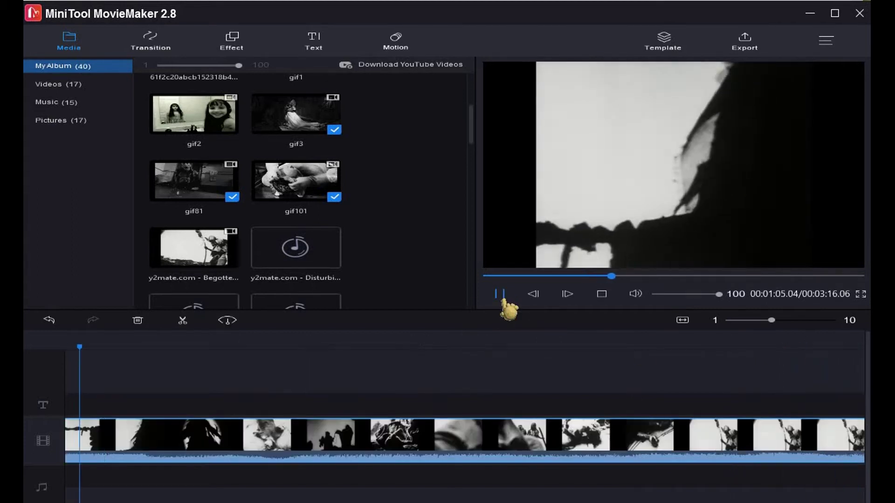
pyautogui.click(499, 295)
pyautogui.moveTo(227, 347); pyautogui.dragTo(210, 350)
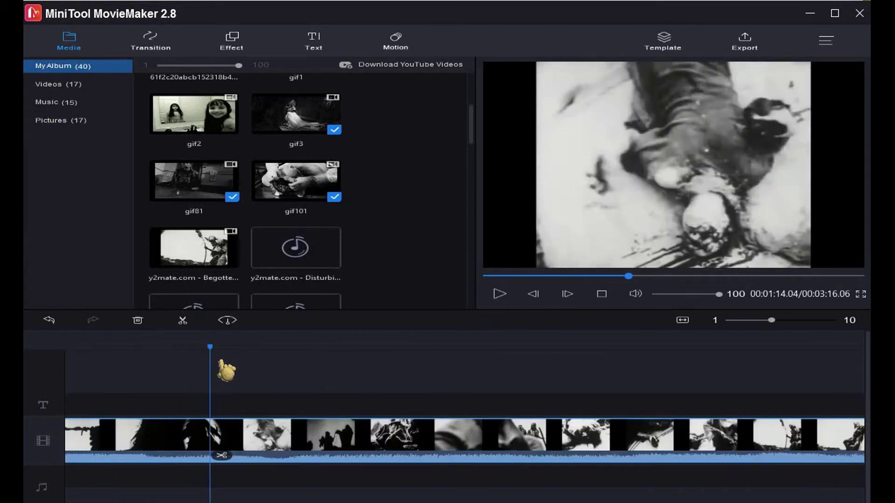
pyautogui.click(220, 454)
pyautogui.click(186, 441)
pyautogui.click(138, 320)
# Split the Begotten footage near the 1m mark and again further on, and delete the section between the cuts.
pyautogui.click(500, 295)
pyautogui.click(500, 294)
pyautogui.click(121, 455)
pyautogui.click(500, 295)
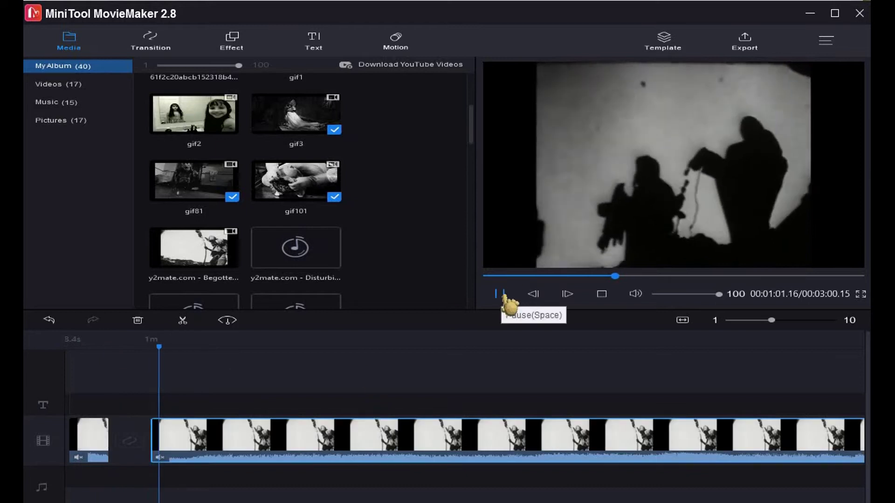
pyautogui.click(500, 295)
pyautogui.click(247, 454)
pyautogui.click(196, 441)
pyautogui.click(137, 321)
# Cut the Begotten footage at two more points after the 1m clip and delete the section between them.
pyautogui.click(500, 294)
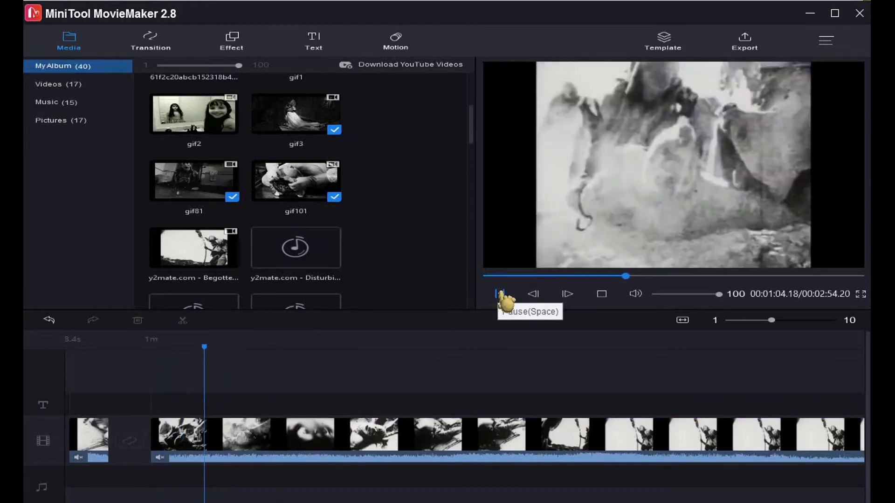
pyautogui.click(499, 295)
pyautogui.click(287, 456)
pyautogui.click(499, 294)
pyautogui.click(499, 295)
pyautogui.click(414, 456)
pyautogui.click(363, 440)
pyautogui.click(137, 321)
# Split off a short piece of the Begotten footage at the 1.2m mark and speed it up.
pyautogui.click(184, 334)
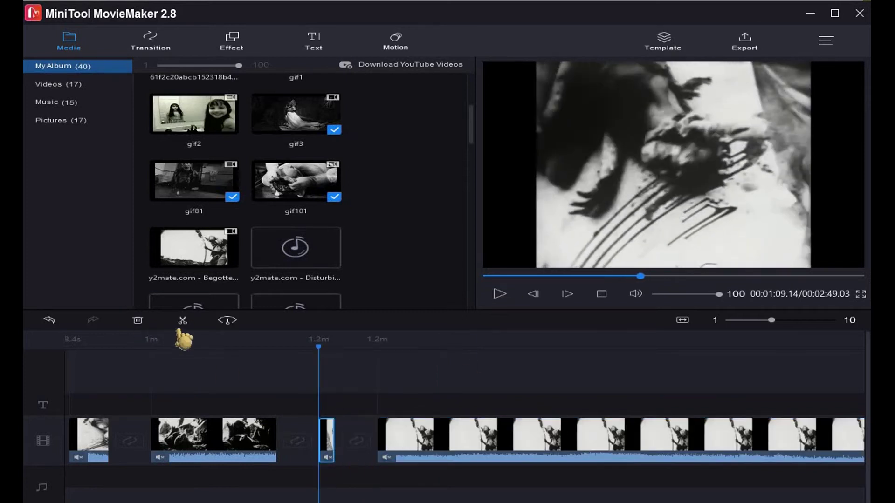
pyautogui.click(229, 321)
pyautogui.moveTo(252, 349)
pyautogui.click(329, 349)
# Split the Begotten footage at the 1.4m mark and again at 00:01:29.23, and delete the section in between.
pyautogui.click(499, 295)
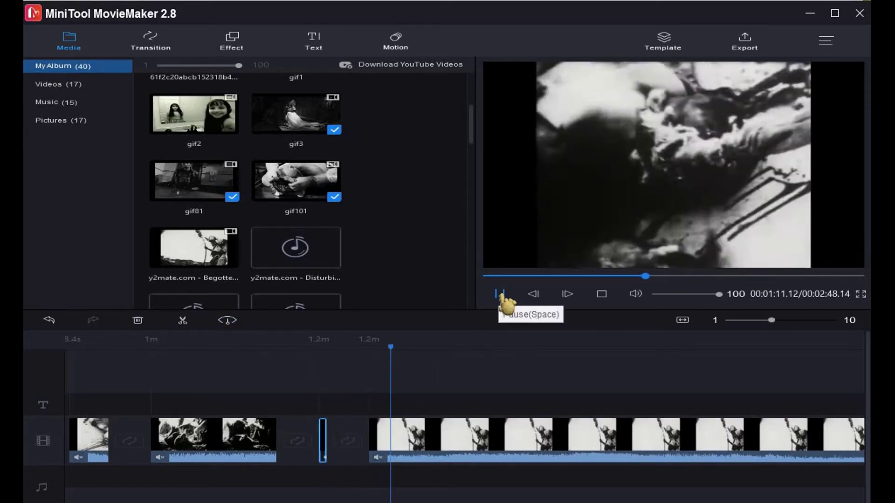
pyautogui.click(500, 294)
pyautogui.click(182, 320)
pyautogui.click(500, 295)
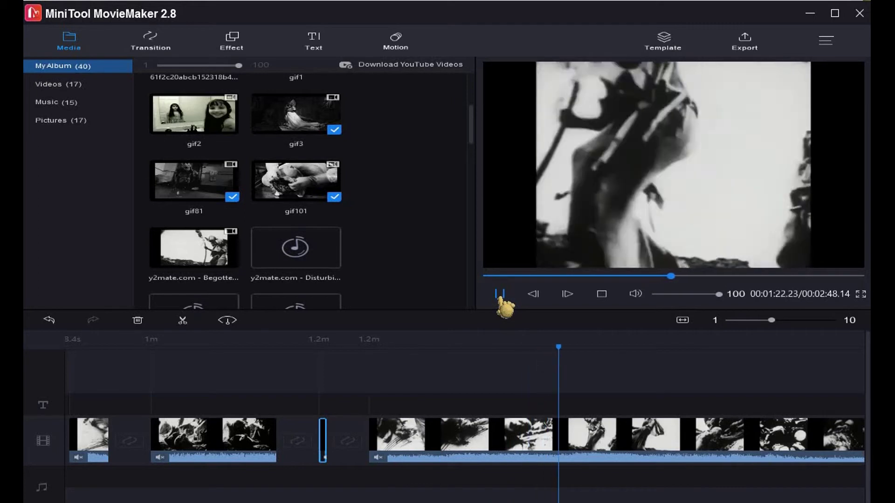
pyautogui.click(573, 460)
pyautogui.click(499, 295)
pyautogui.click(182, 320)
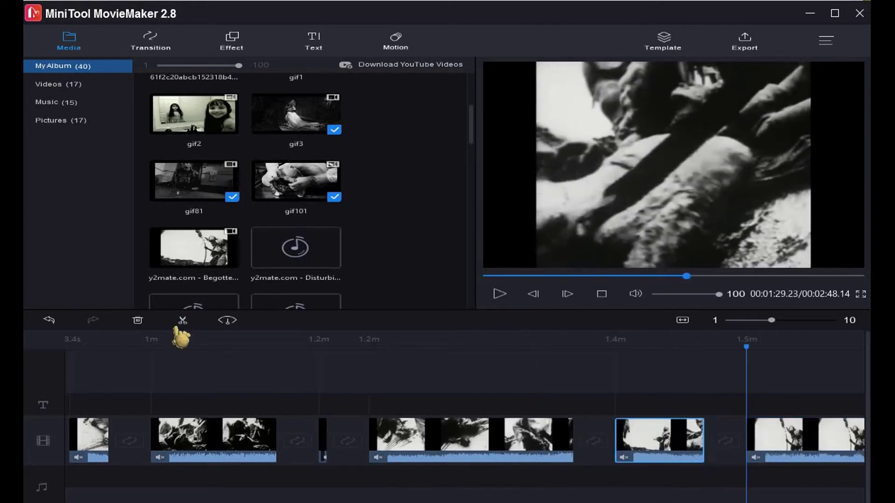
pyautogui.press('Delete')
# Split off a very short piece of the Begotten footage at the 1.4m mark.
pyautogui.click(499, 294)
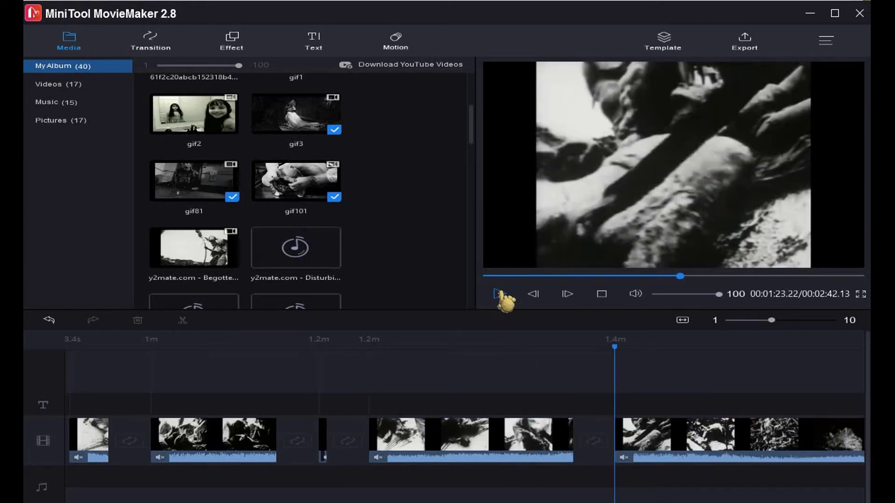
pyautogui.click(186, 320)
pyautogui.click(620, 459)
# Split the last Begotten clip at 00:01:27.00 and delete the part before the cut.
pyautogui.click(499, 295)
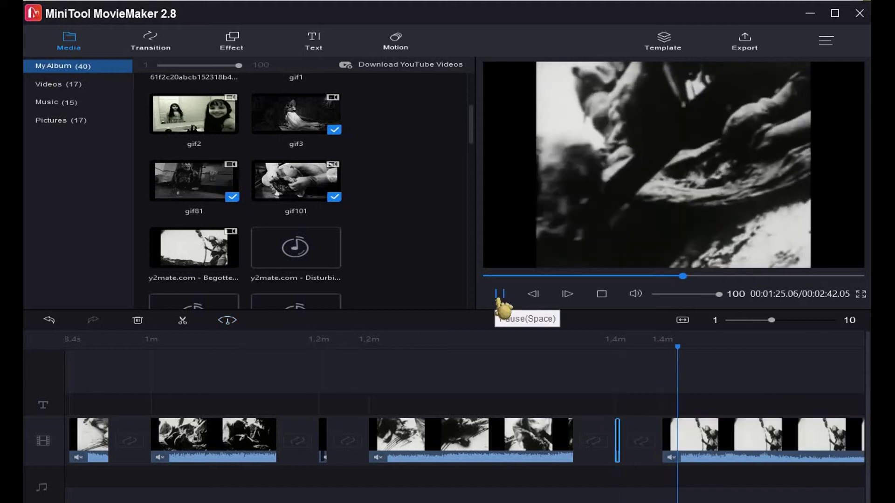
pyautogui.click(767, 357)
pyautogui.moveTo(765, 351); pyautogui.dragTo(669, 351)
pyautogui.click(500, 295)
pyautogui.click(500, 295)
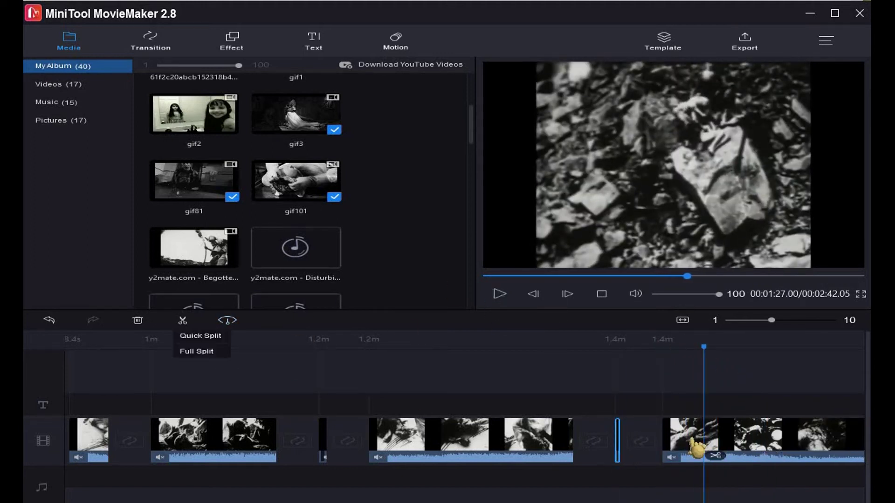
pyautogui.click(714, 456)
pyautogui.click(138, 320)
# Play on through the last Begotten clip to look for the next cut point.
pyautogui.click(499, 294)
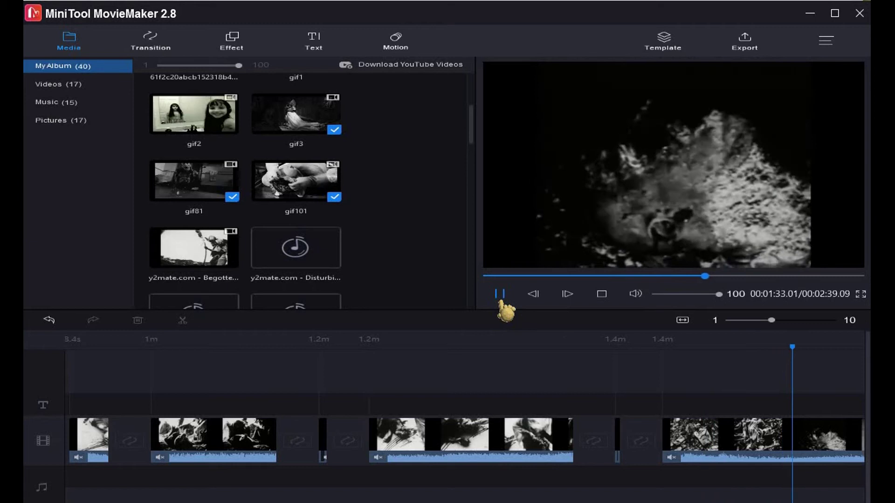
pyautogui.click(499, 295)
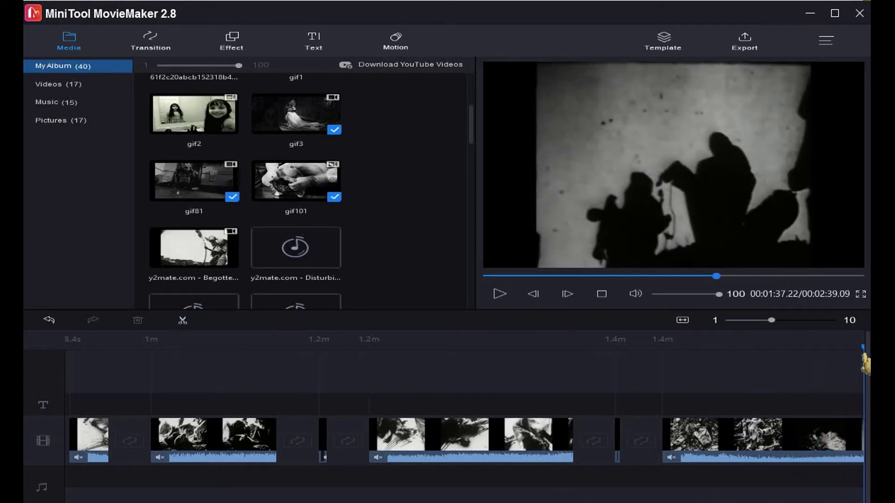
pyautogui.click(499, 294)
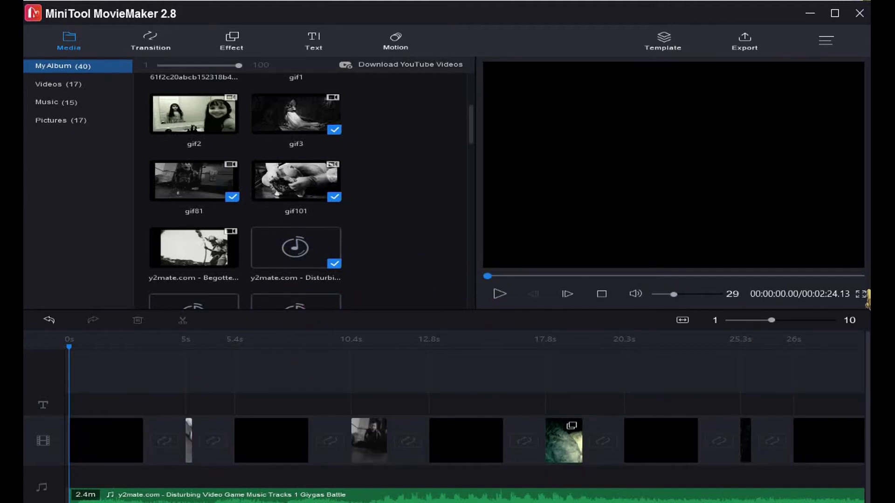
# Play the assembled video with its background music from the beginning to review it.
pyautogui.click(500, 297)
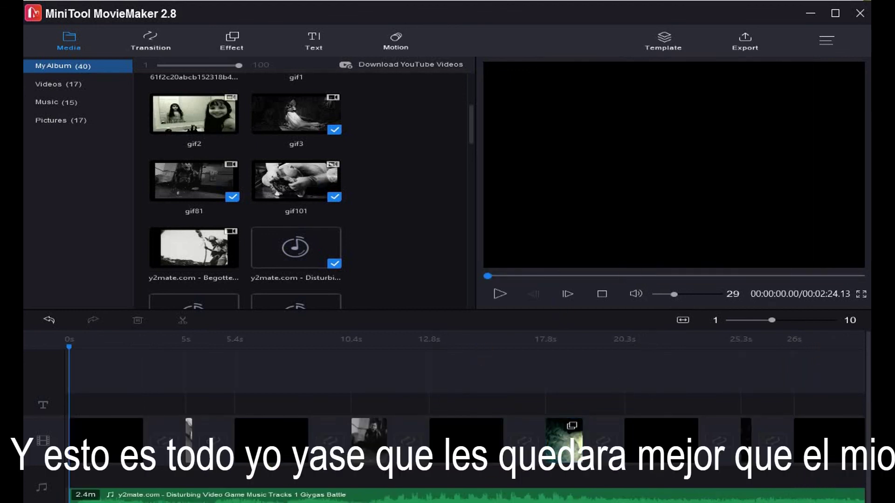
pyautogui.click(313, 123)
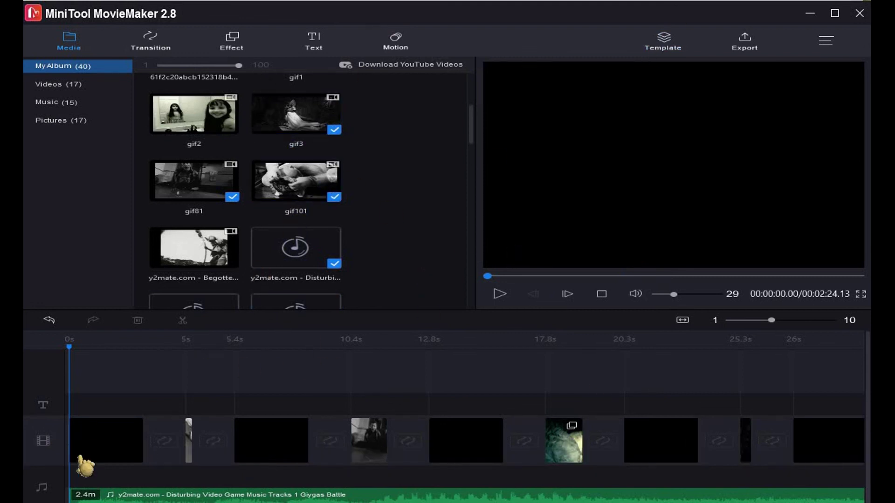